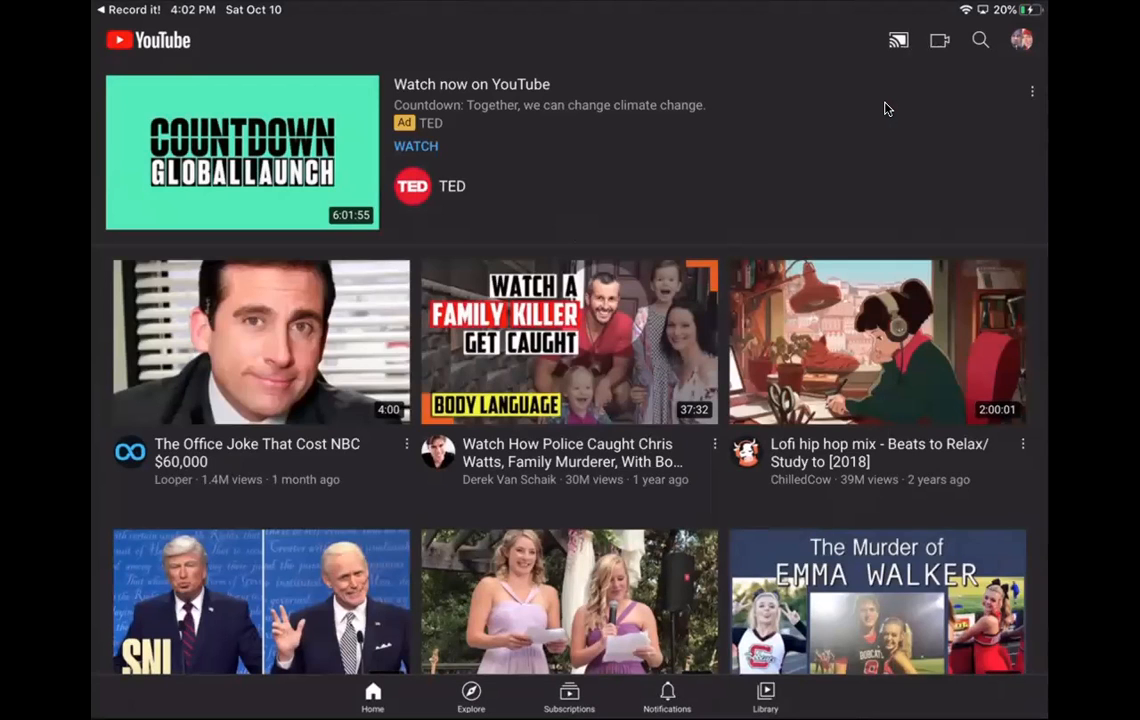
Step: Start a new YouTube upload with the 3:39 screen recording, keeping its full length, and continue to its details
left_click(939, 40)
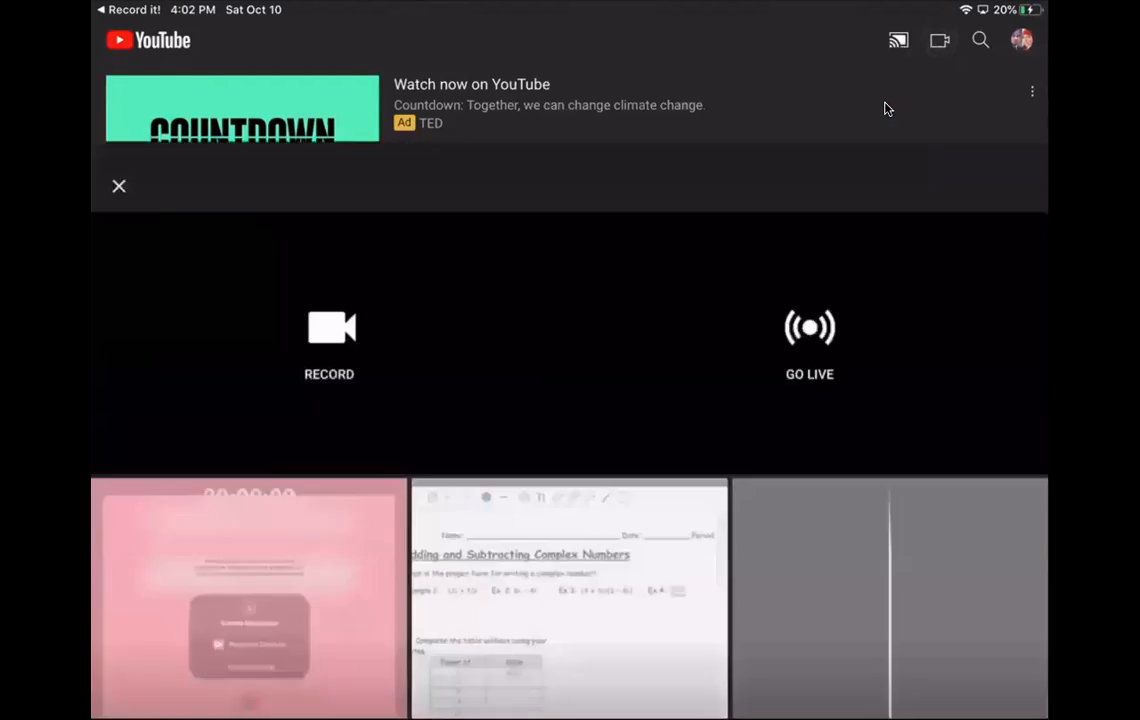
left_click(249, 496)
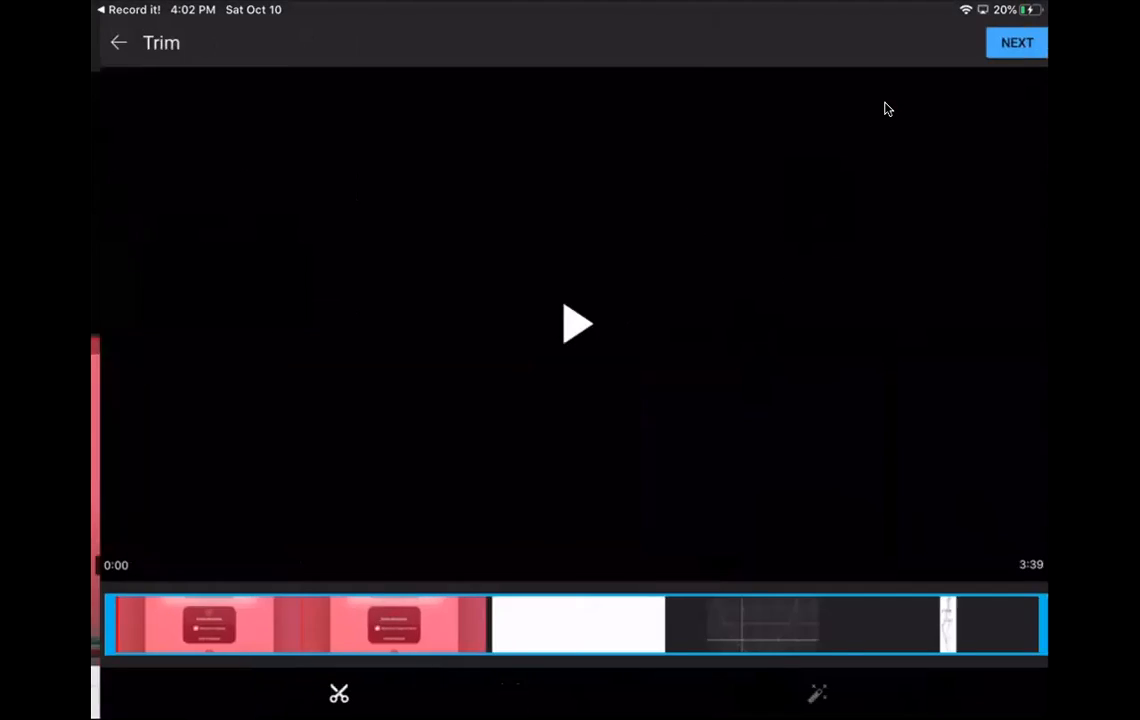
left_click(1008, 42)
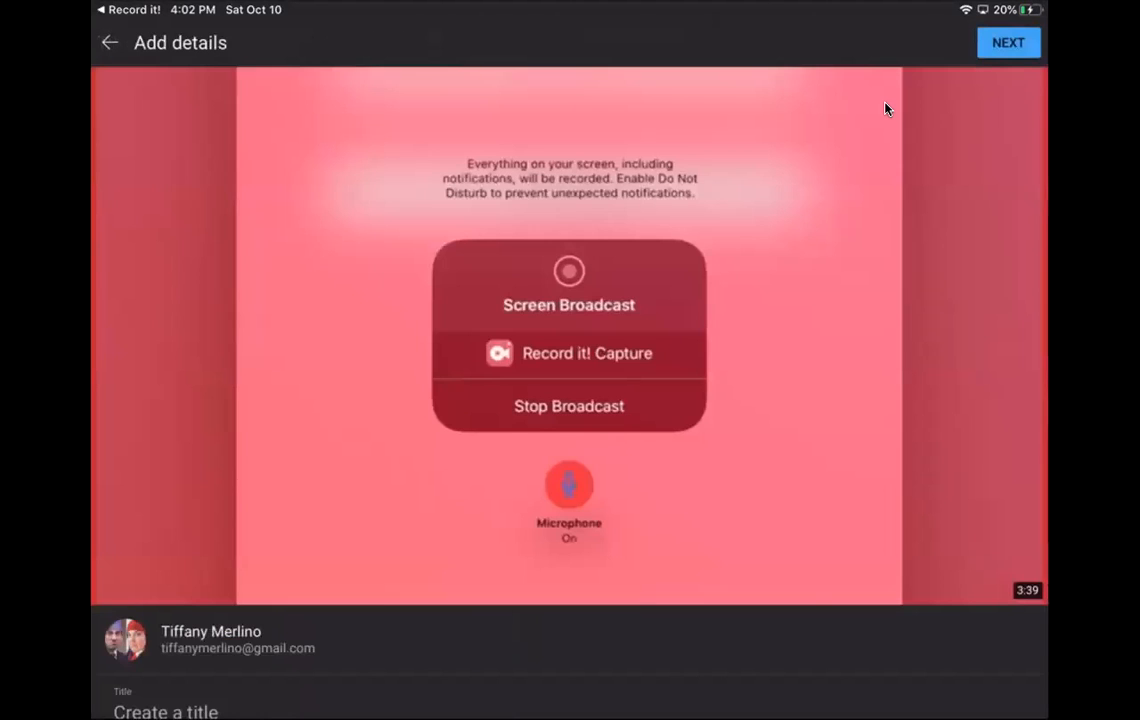
Step: Title the upload "Screen Recording A Video"
scroll(885, 109, "down", 3)
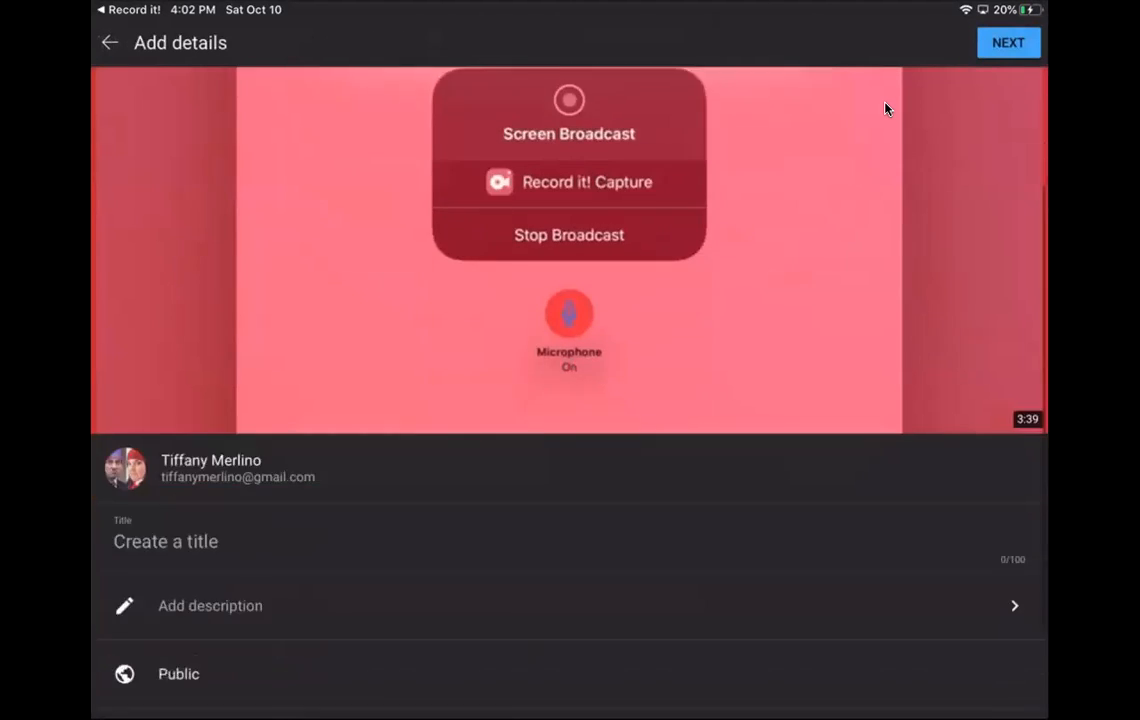
left_click(166, 464)
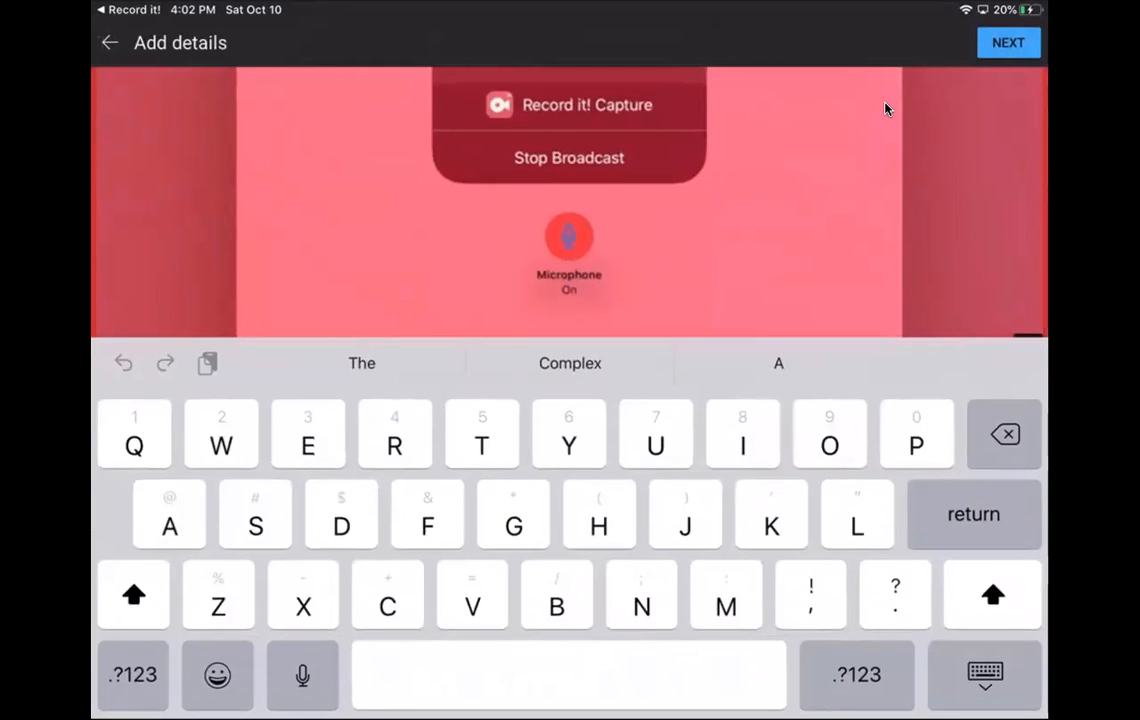
type("Screen Recording A Video")
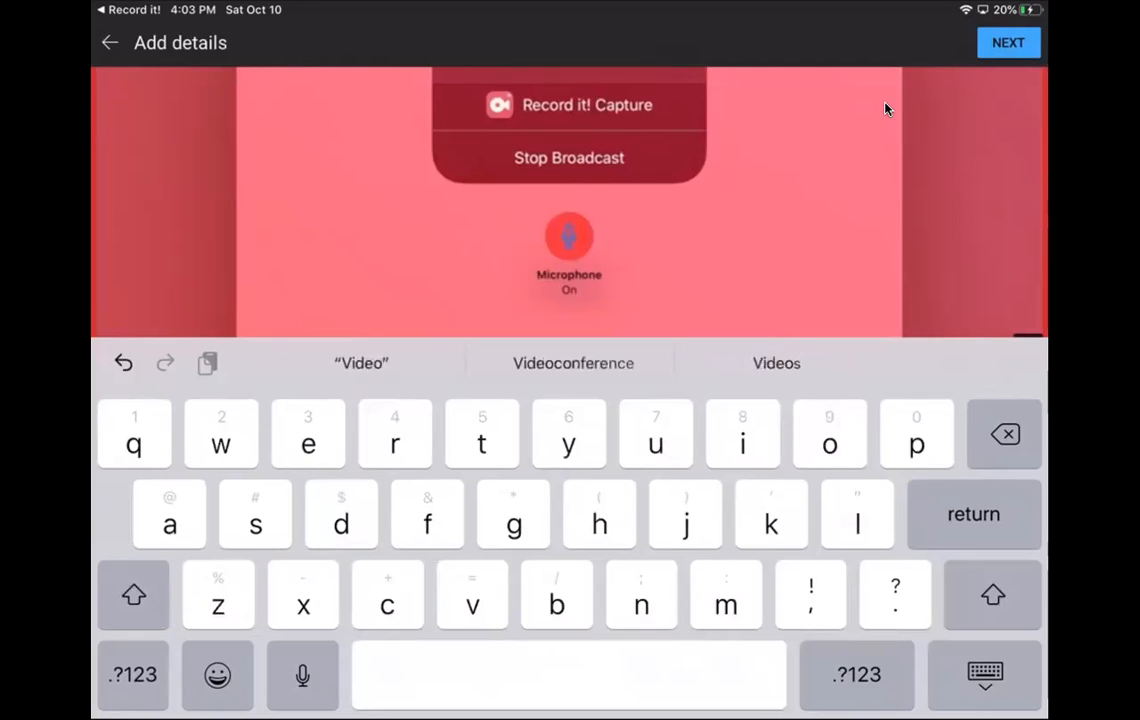
key("Return")
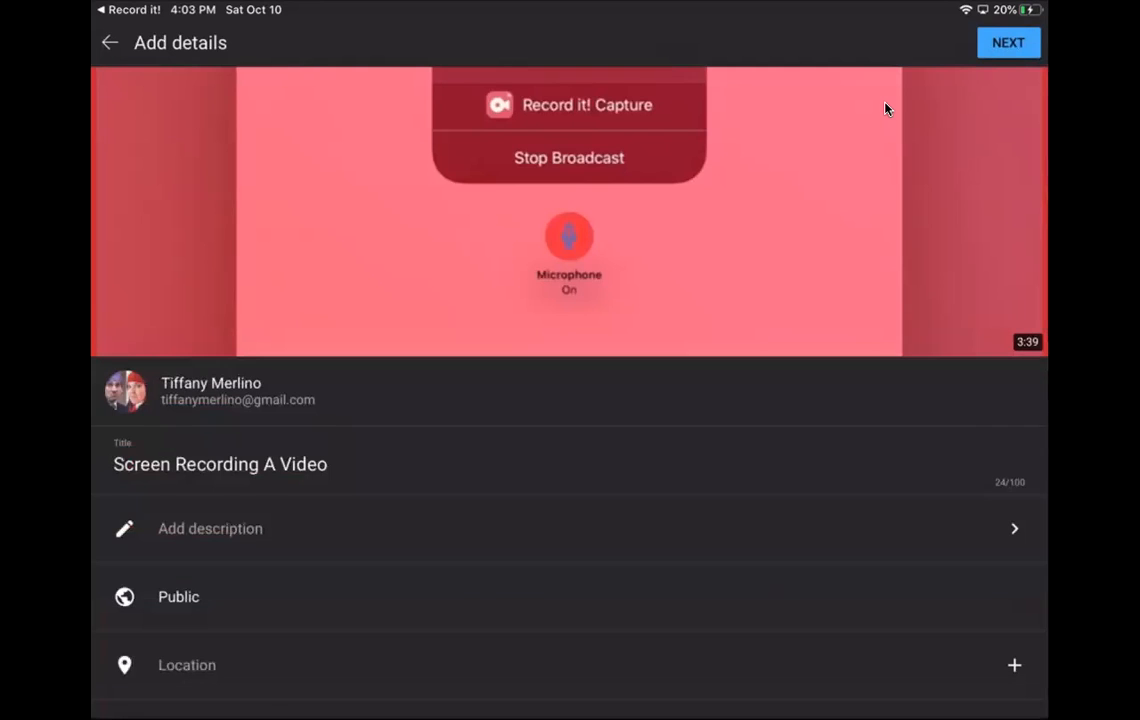
scroll(885, 104, "down", 1)
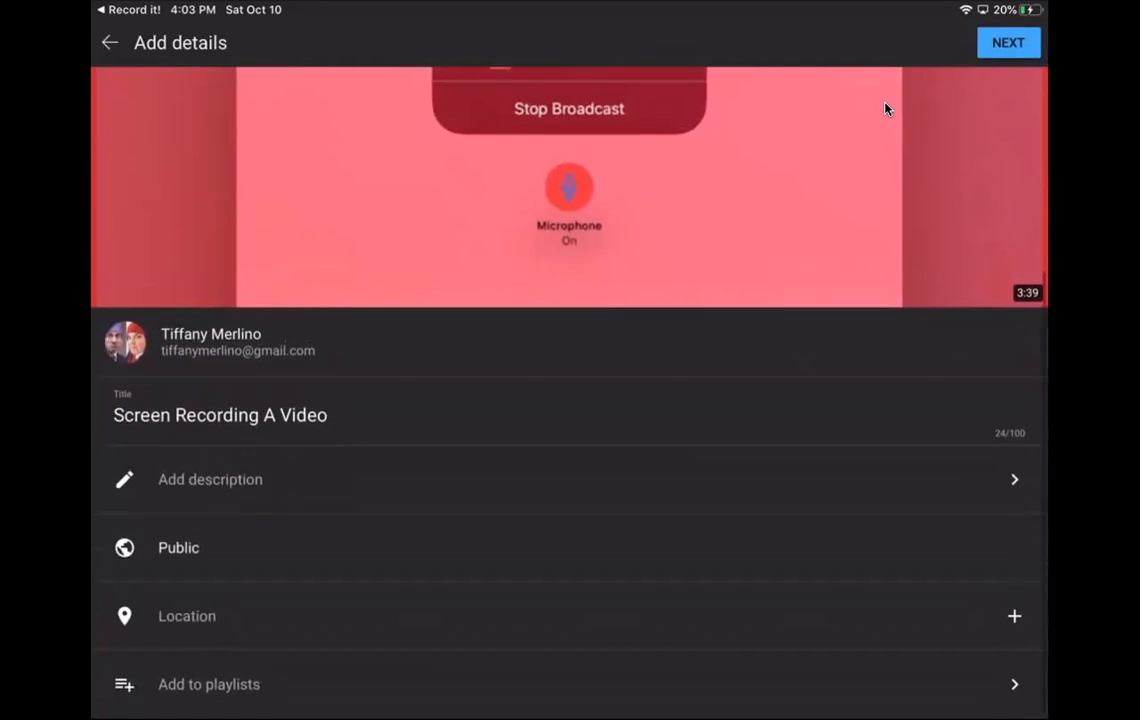
Step: Switch to YouTube Studio in the browser and open the uploaded "Screen Recording A Video" in the video editor
left_click(885, 104)
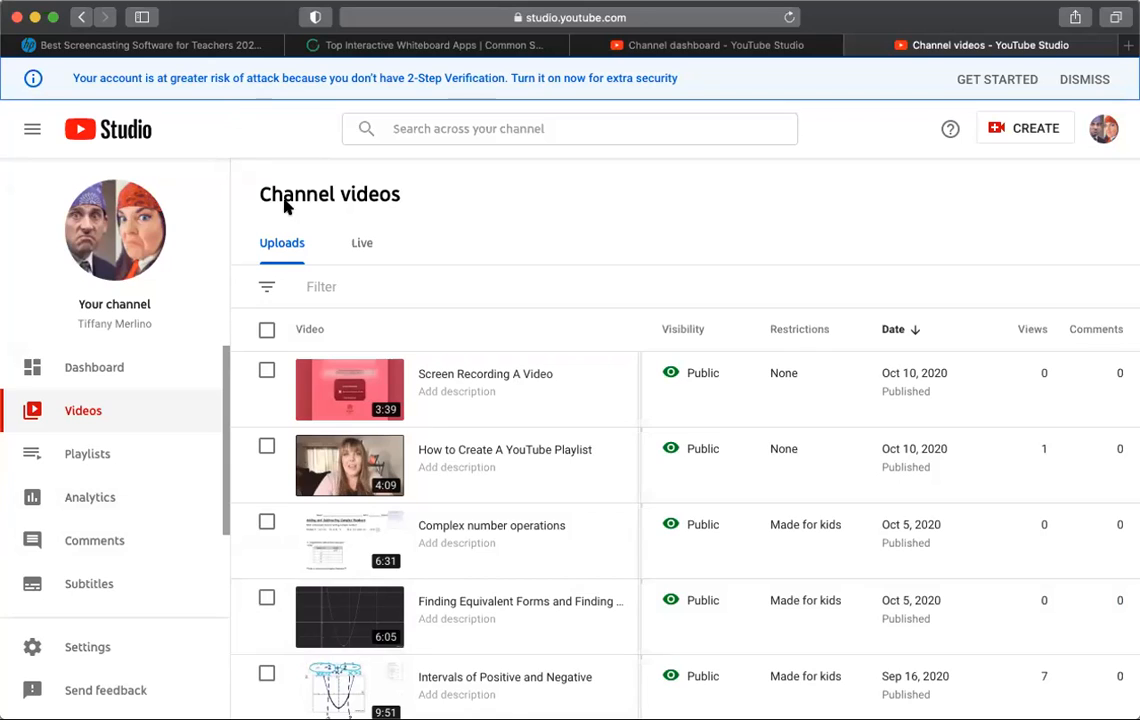
left_click(354, 391)
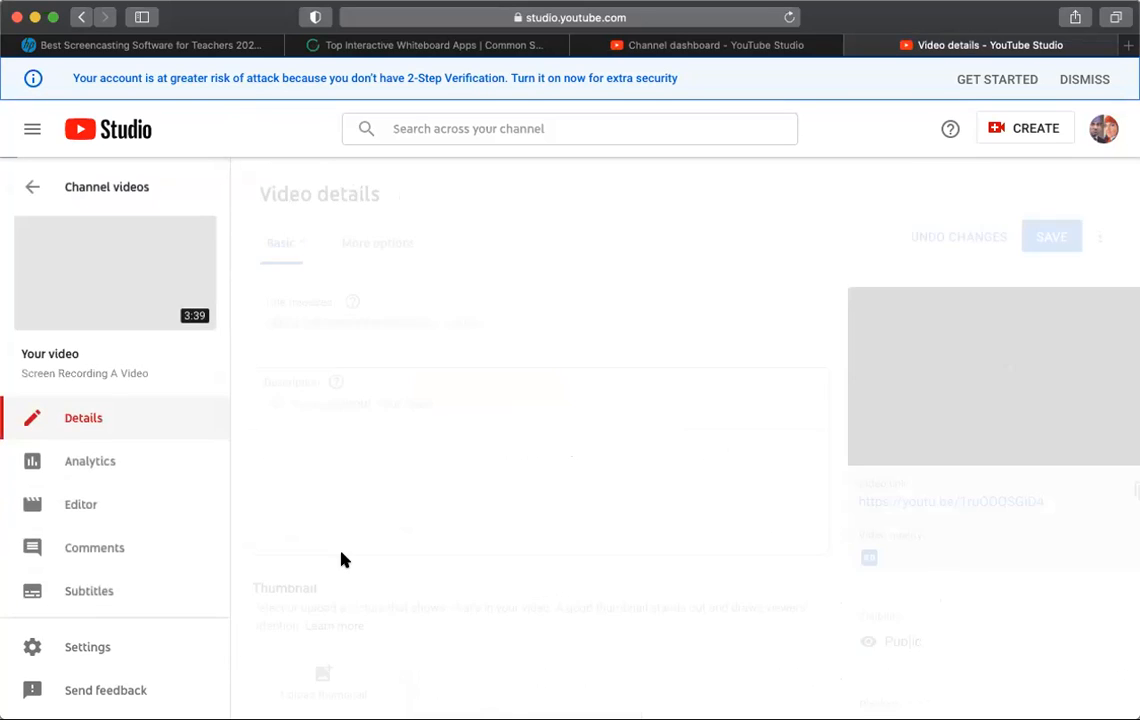
left_click(84, 506)
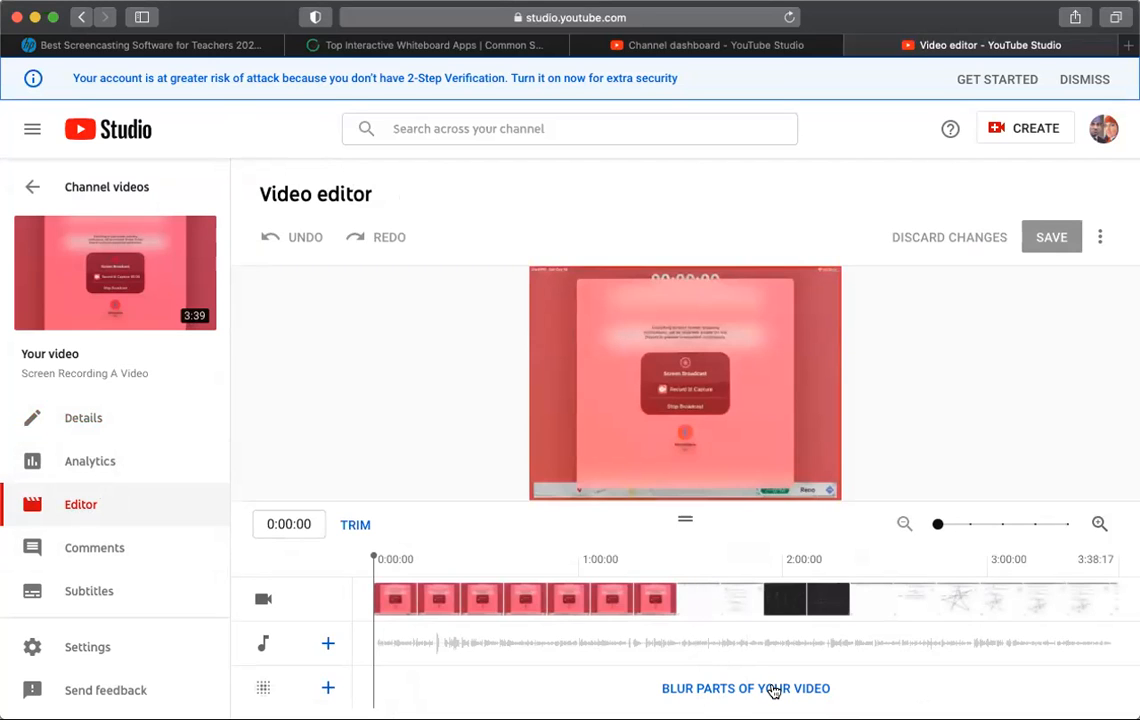
Step: Start trimming the video and add a split at 0:06:09
left_click(355, 525)
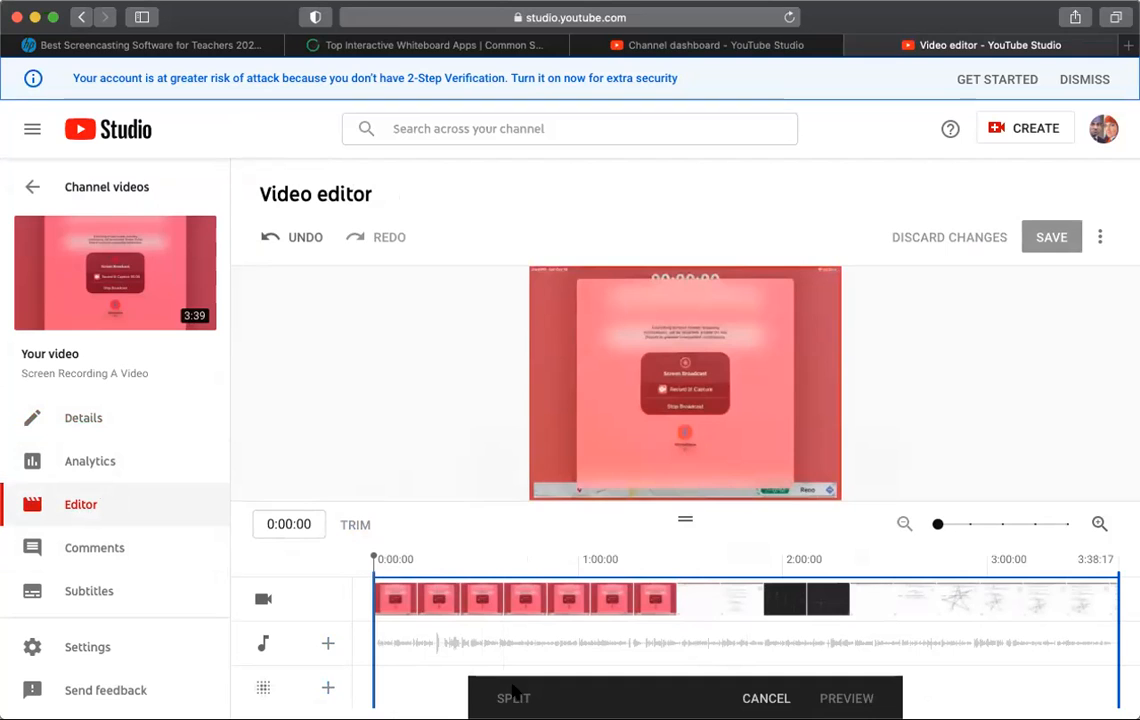
left_click(397, 600)
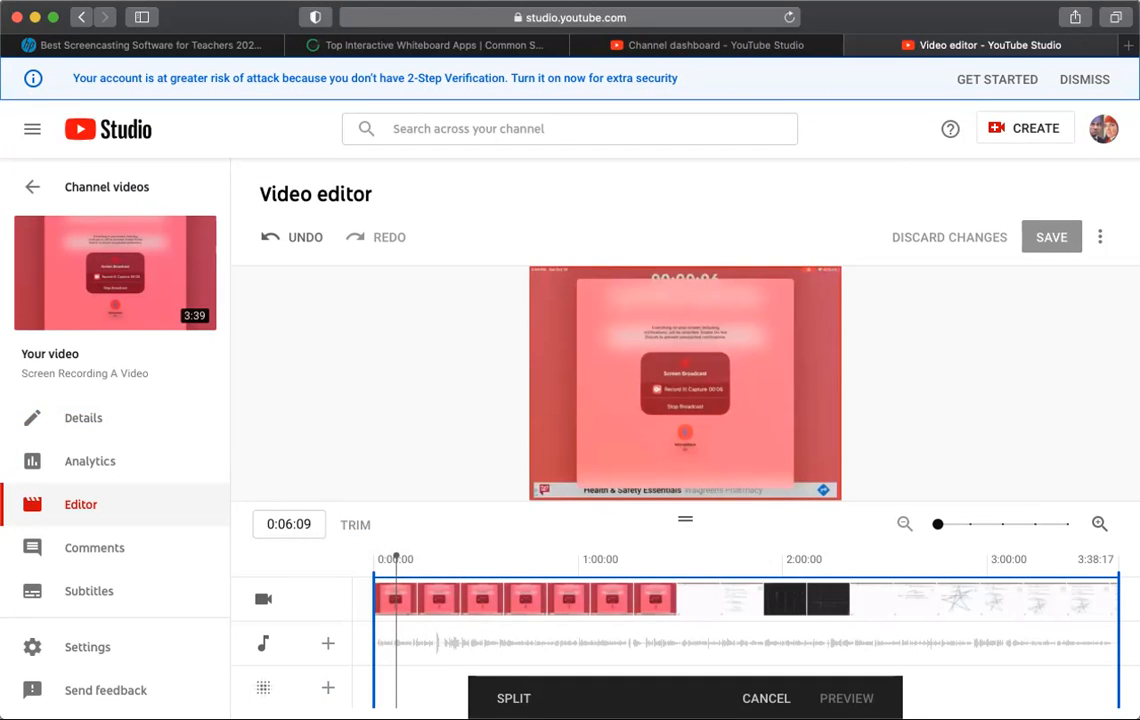
left_click(540, 698)
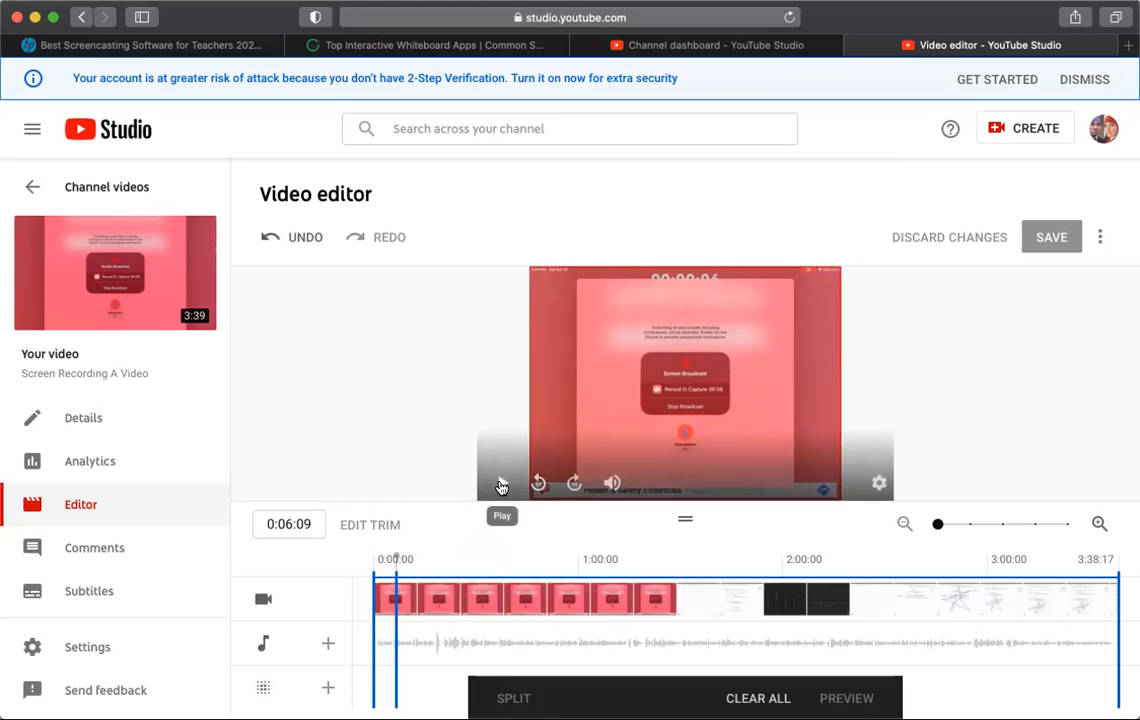
Step: Play and scrub through the footage around 18 seconds to find the cut point, and add a second split at 0:17:18
left_click(501, 486)
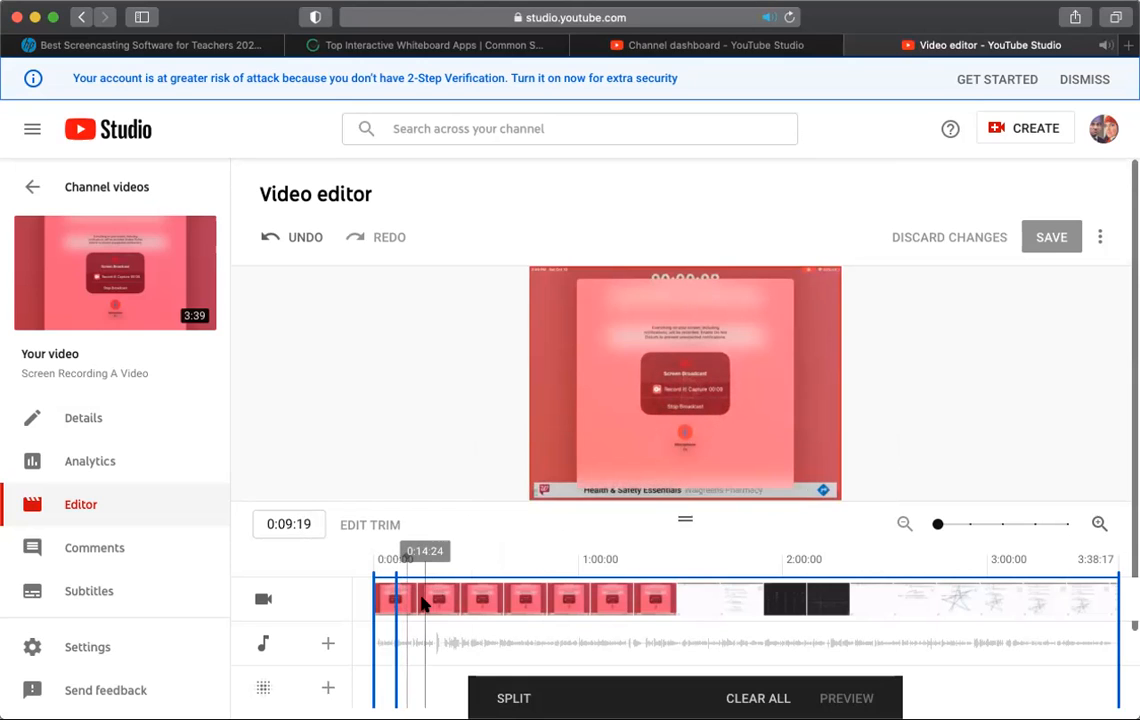
left_click(428, 600)
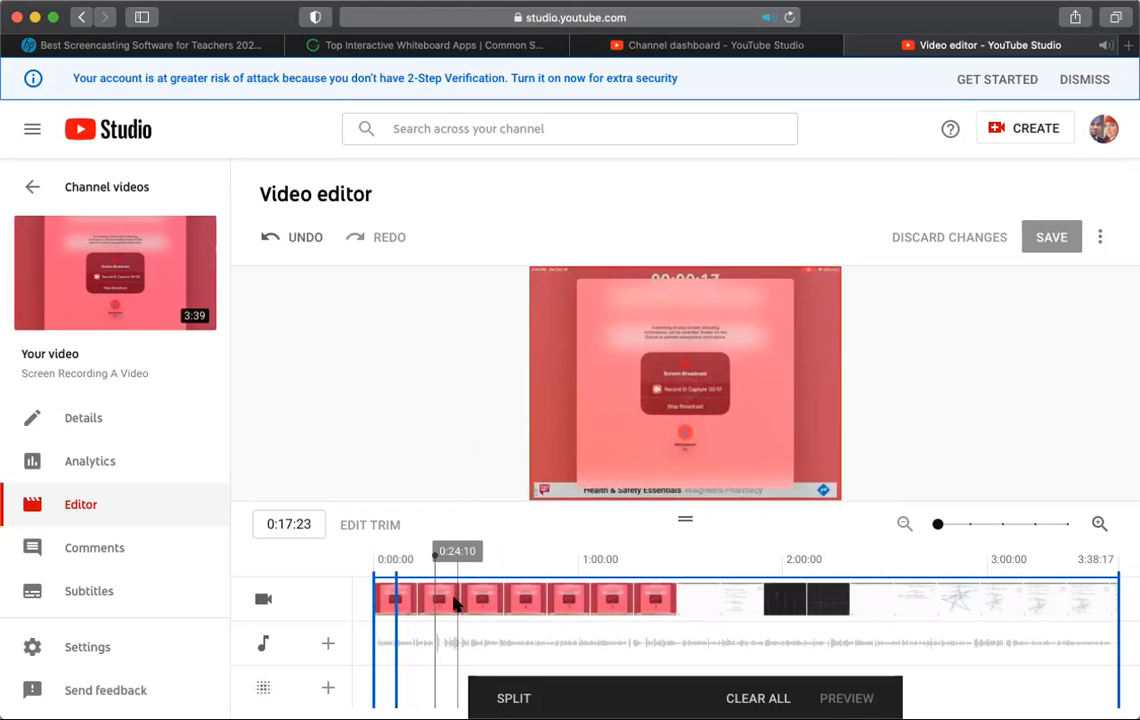
left_click(503, 485)
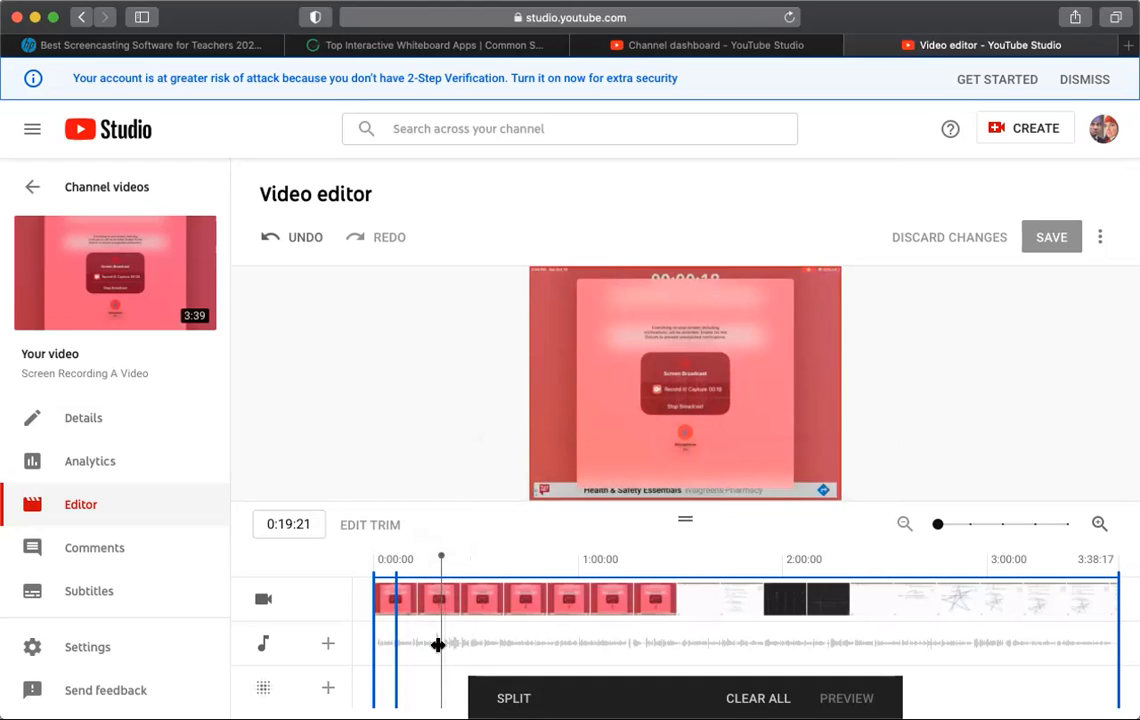
left_click_drag(438, 645, 432, 645)
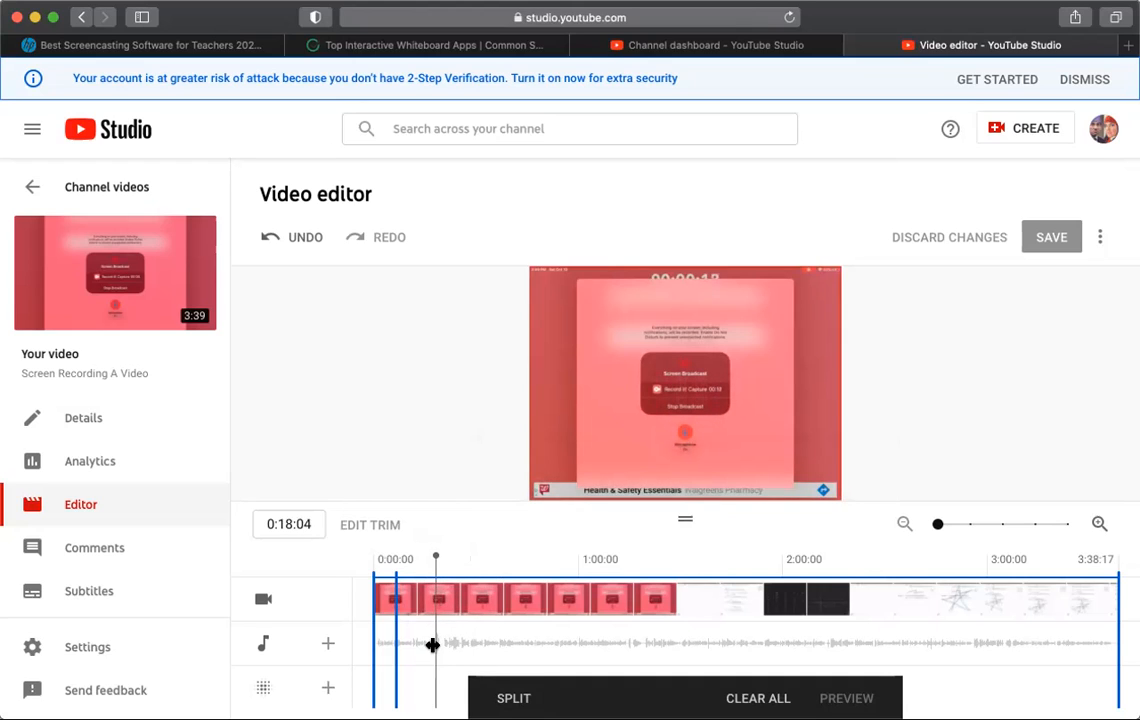
mouse_move(495, 395)
left_click(503, 485)
left_click(502, 483)
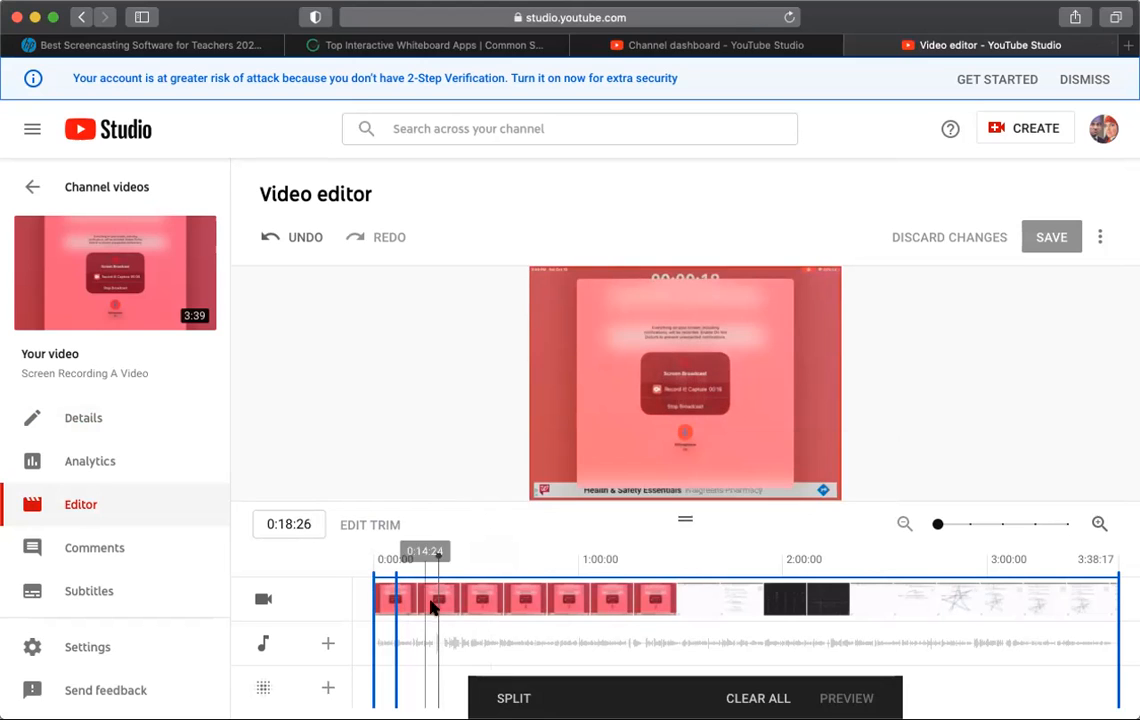
left_click_drag(435, 600, 433, 601)
left_click(431, 602)
left_click(503, 484)
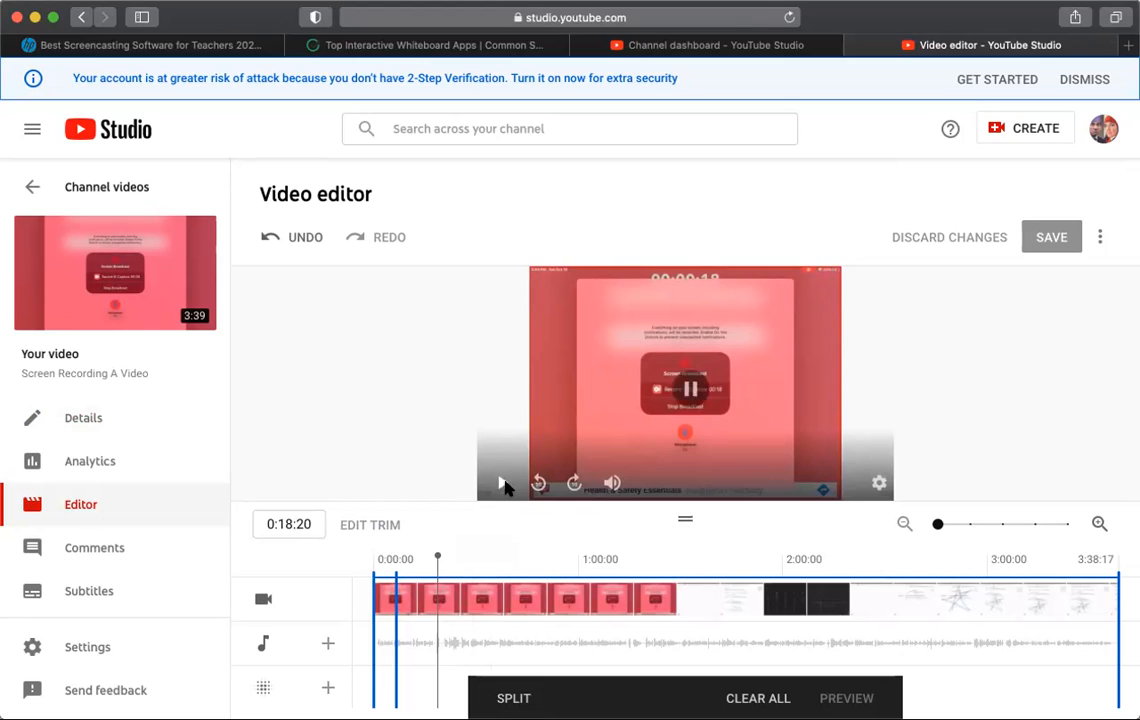
left_click(503, 484)
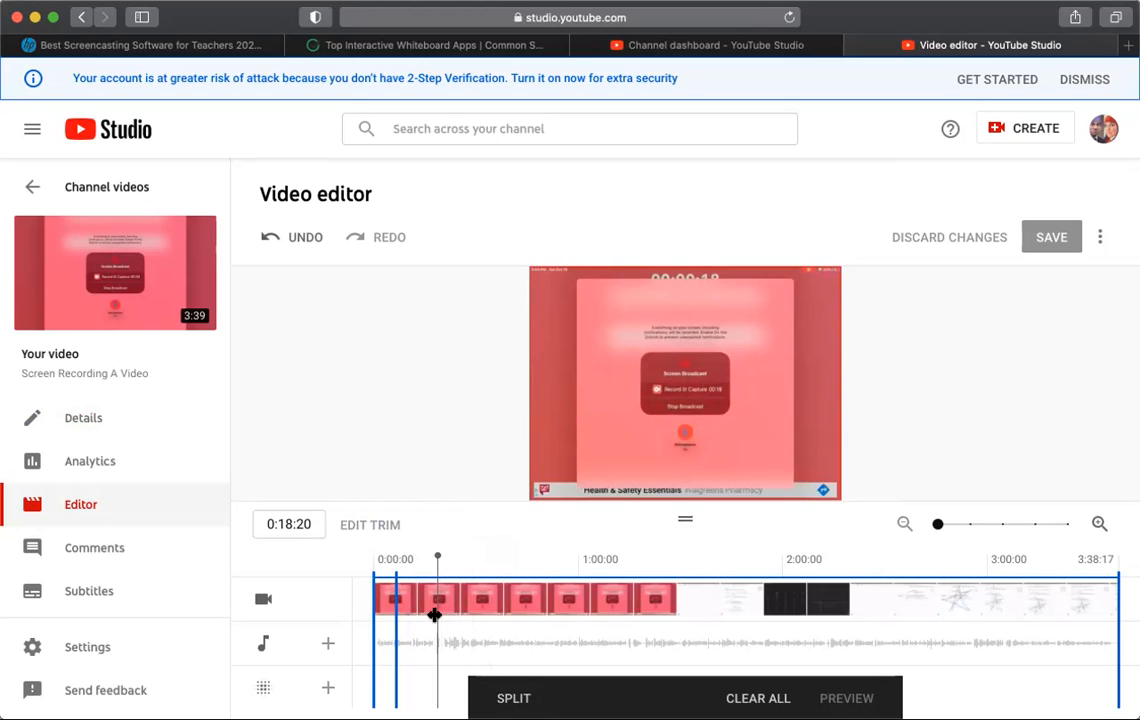
left_click_drag(434, 614, 430, 616)
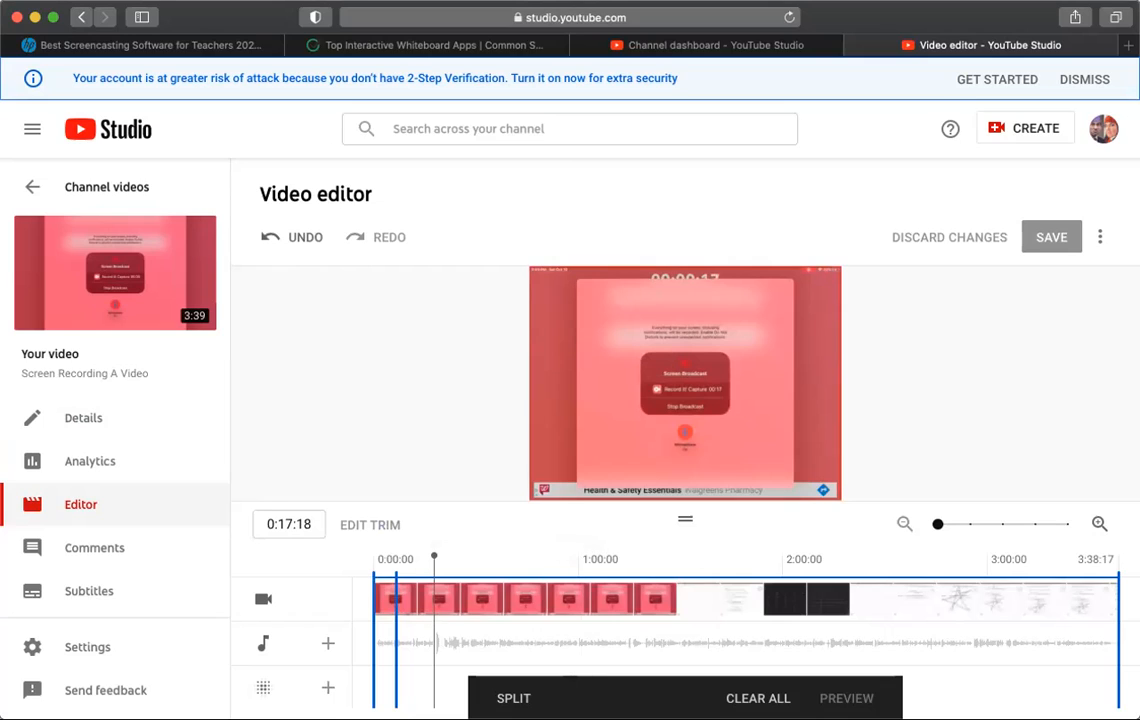
left_click(522, 699)
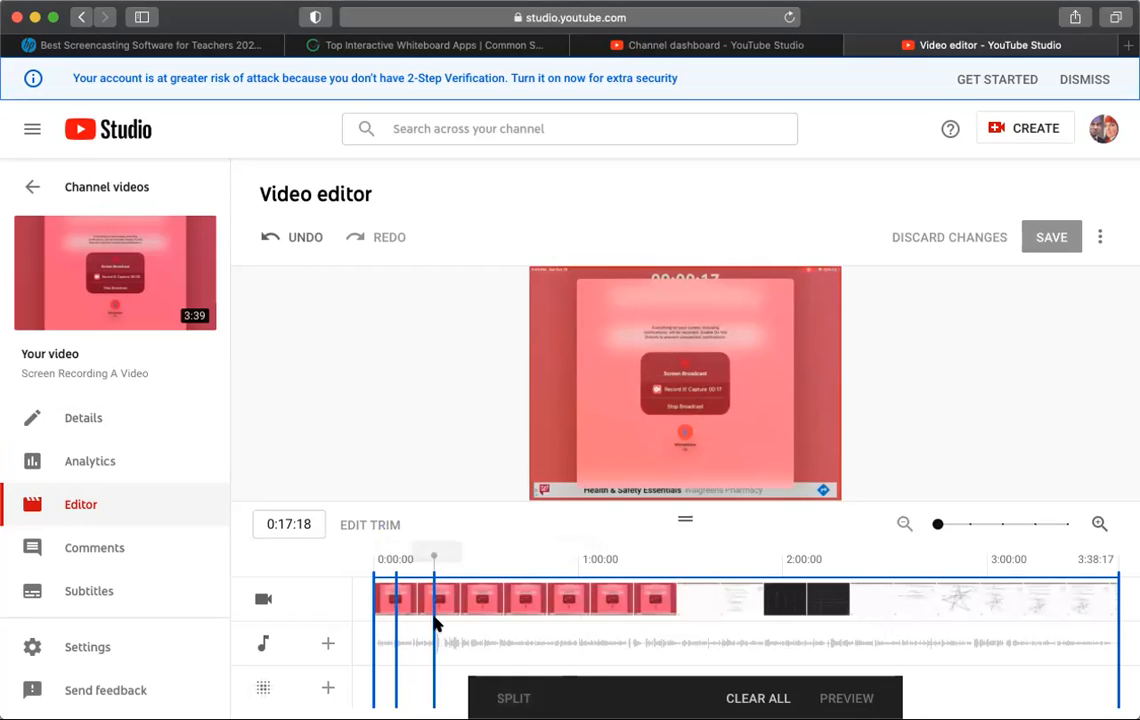
Step: Mark about 8 seconds starting at 0:17:18 for removal and play across the cut to check it
left_click_drag(436, 620, 462, 625)
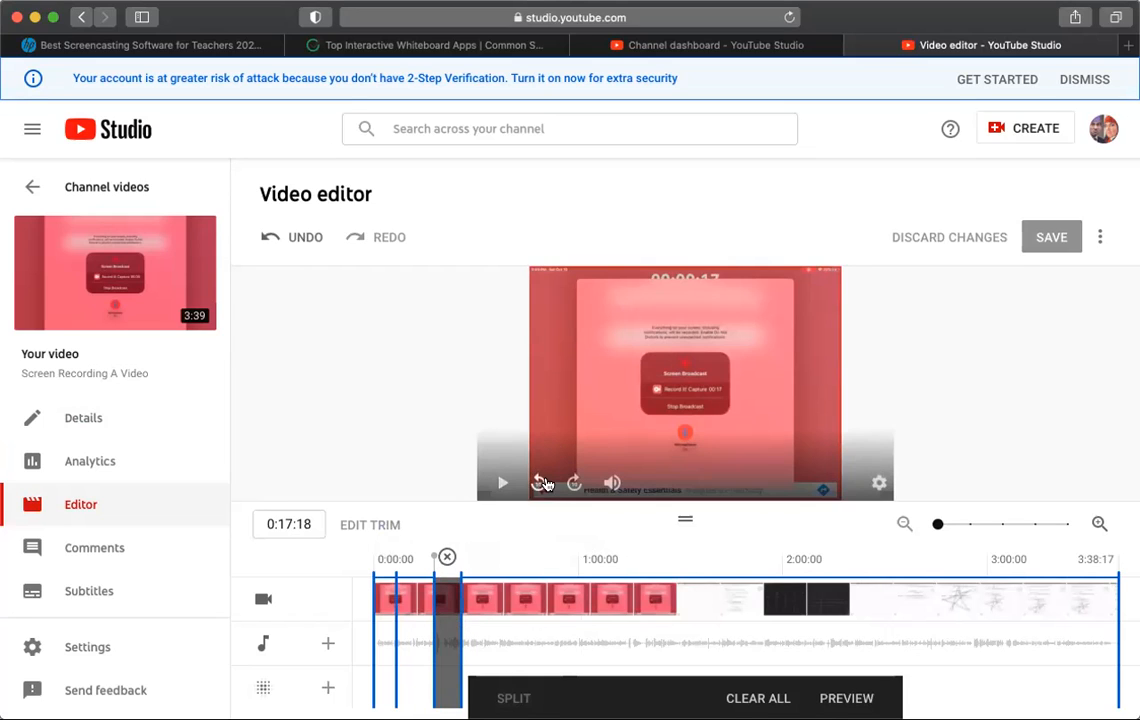
left_click(428, 632)
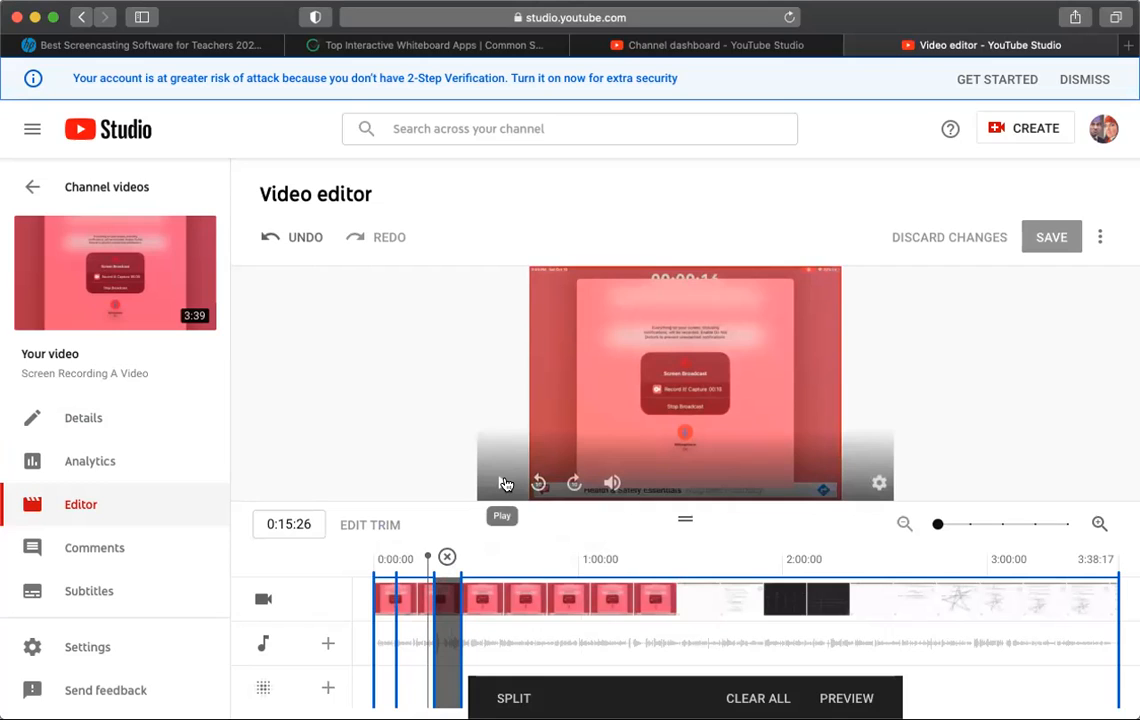
left_click(505, 484)
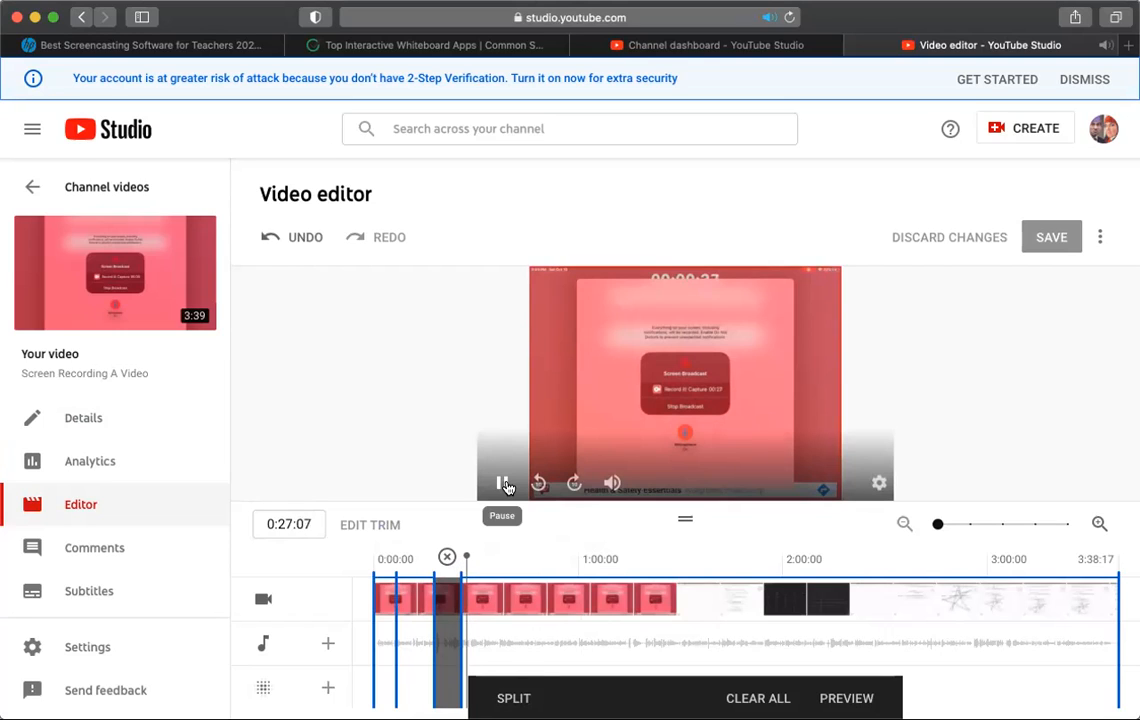
left_click(505, 484)
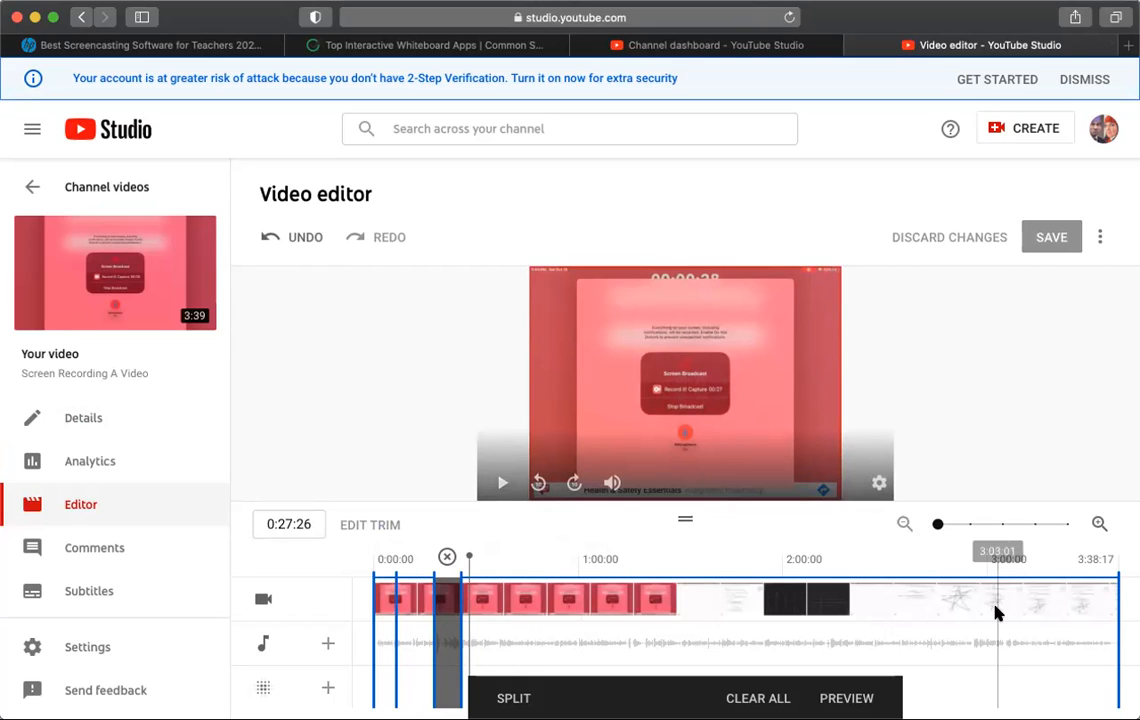
Step: Move the playhead to 2:49:24, preview the trim, and save the changes to the existing video
left_click(951, 603)
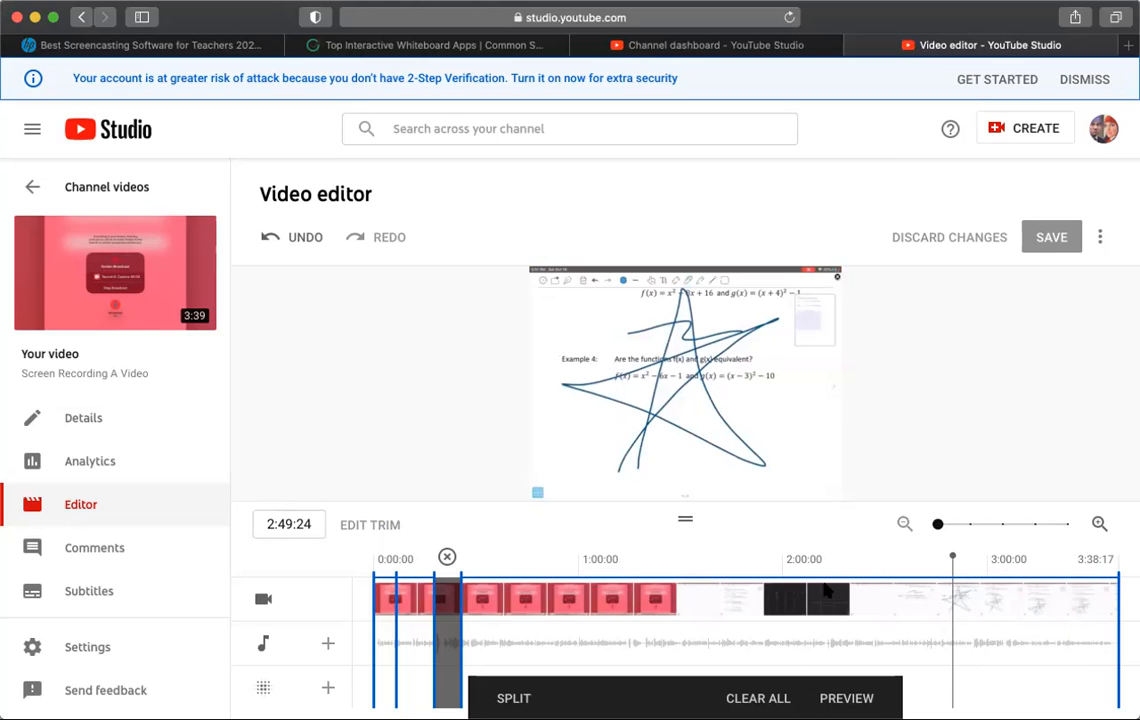
left_click(847, 697)
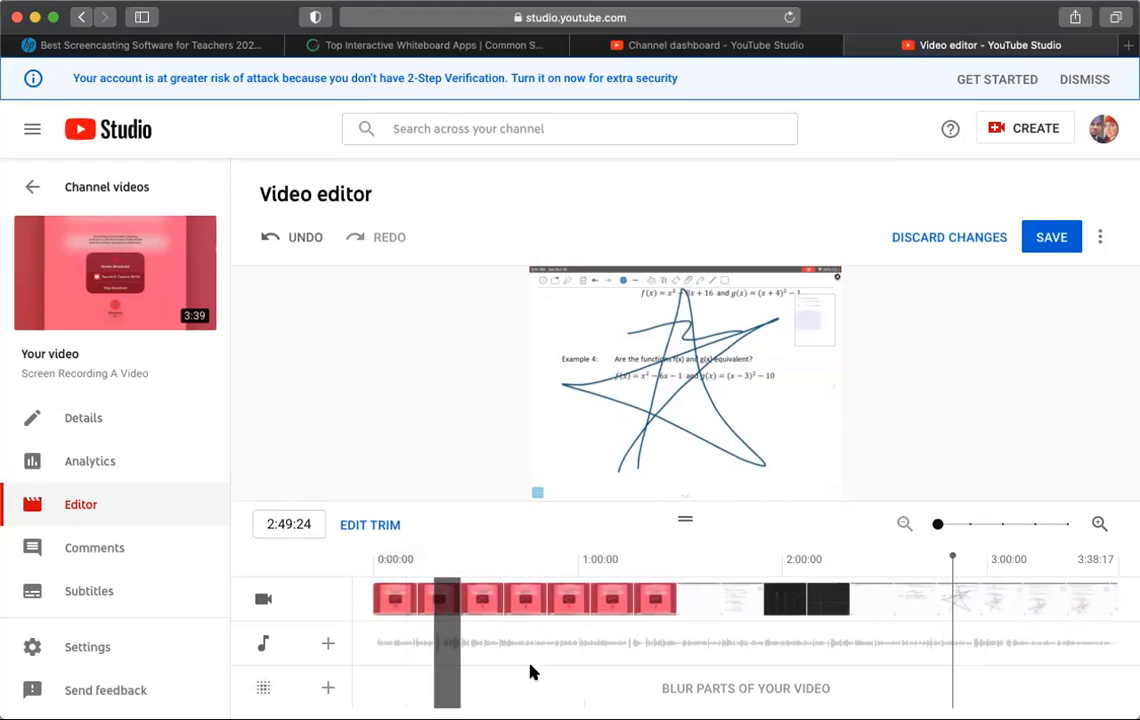
left_click(1050, 237)
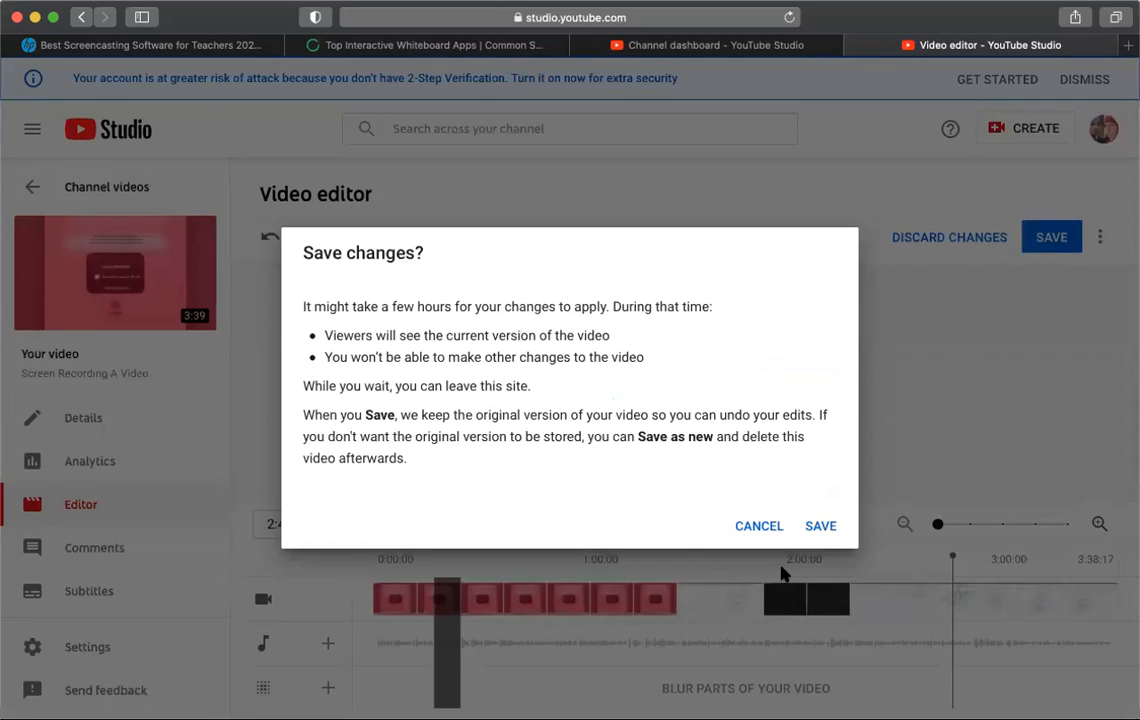
left_click(822, 526)
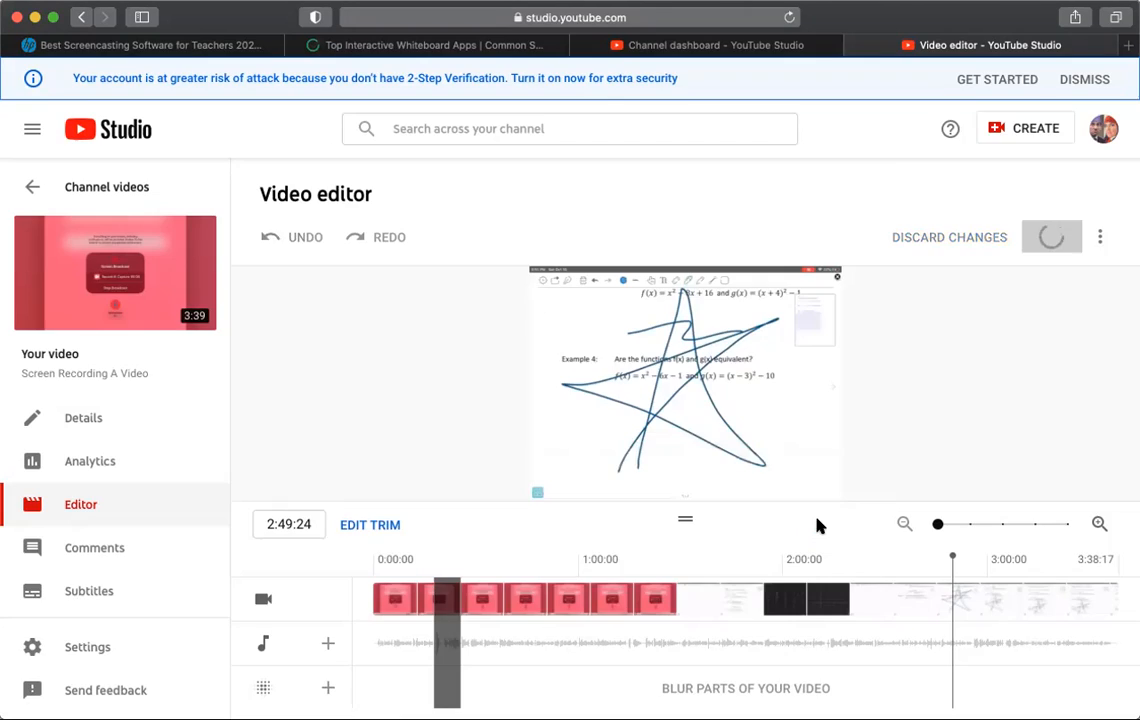